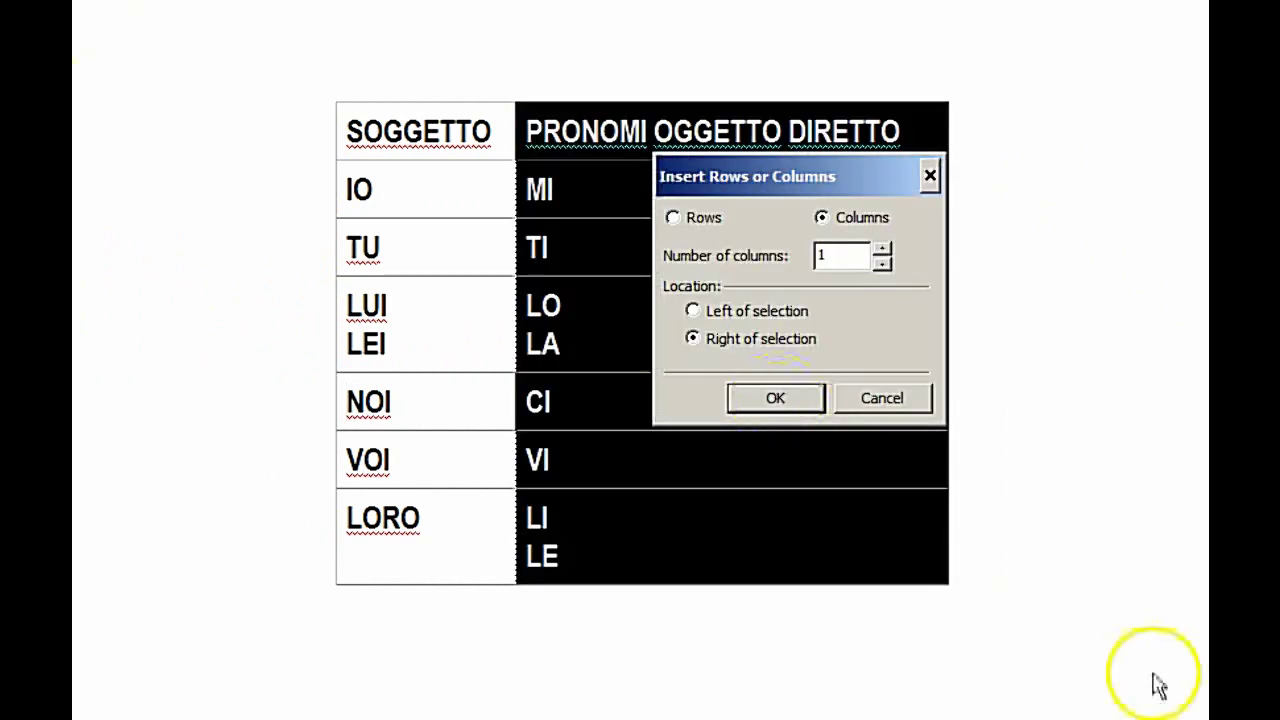
Step: Confirm inserting 1 column to the right of the selected direct object column
left_click(822, 400)
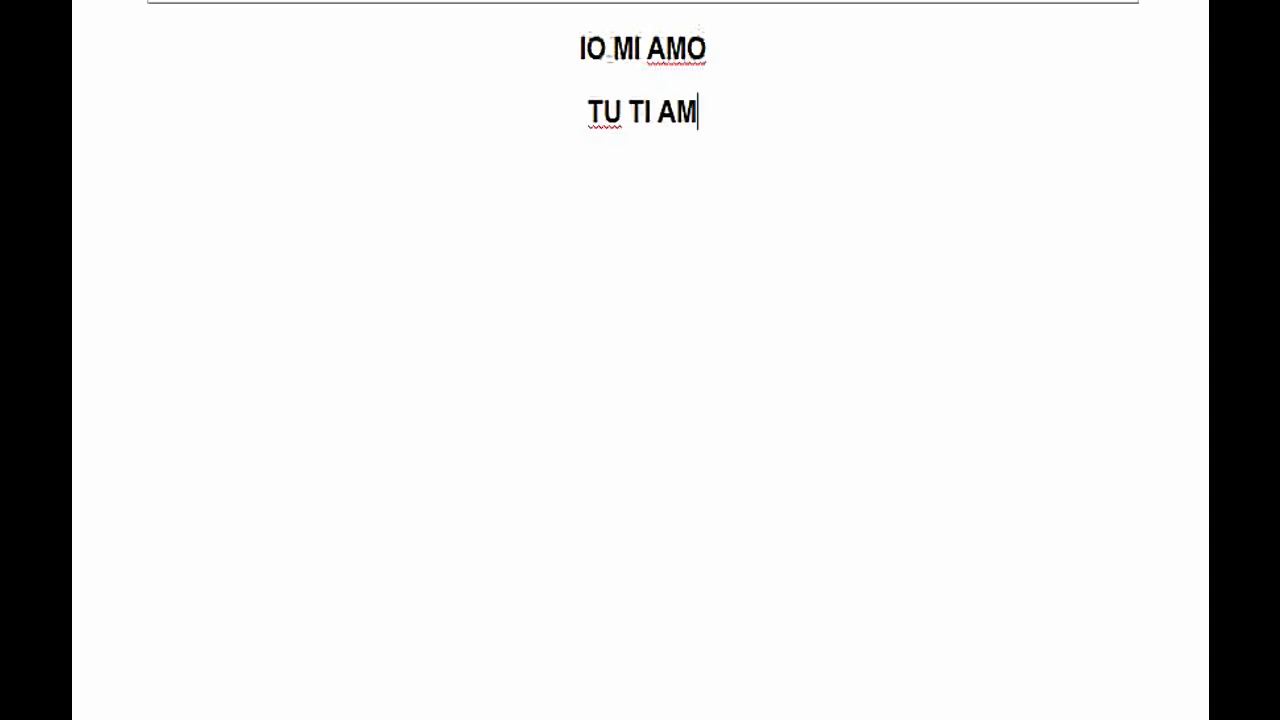
Step: Type the example lines 'TU TI AMI' and 'LUI' below the table, each on its own line
type("I")
key("Return")
type("LUI")
key("Return")
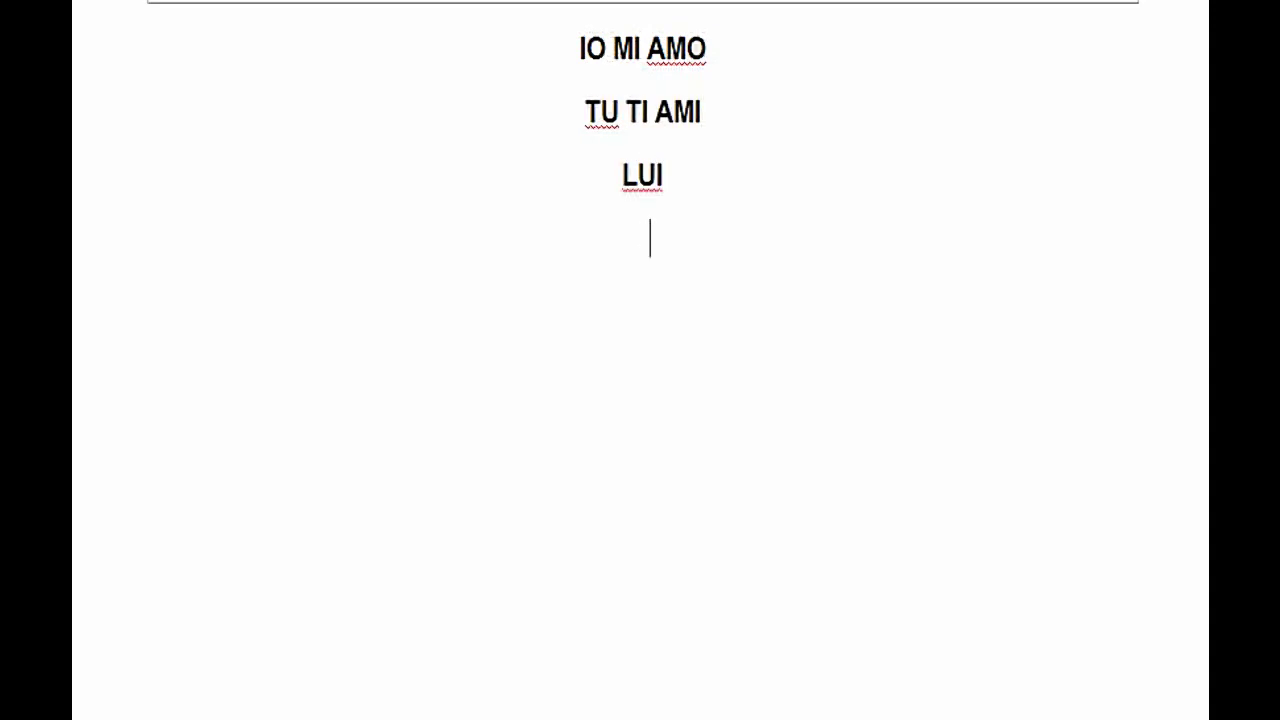